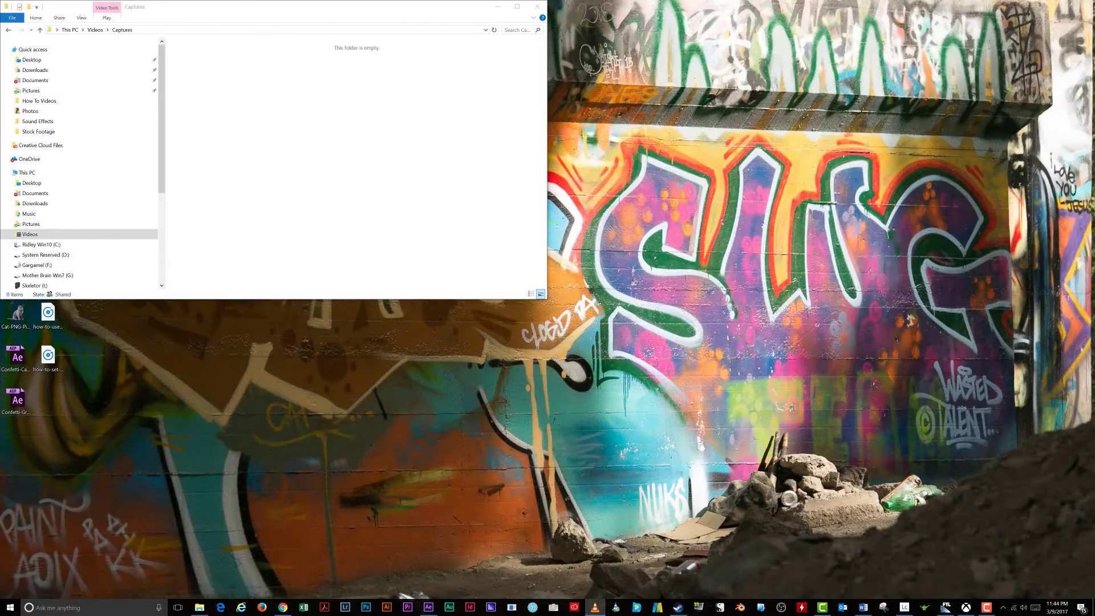
Restore the FTL game window and bring up the Game Bar over it
click(947, 610)
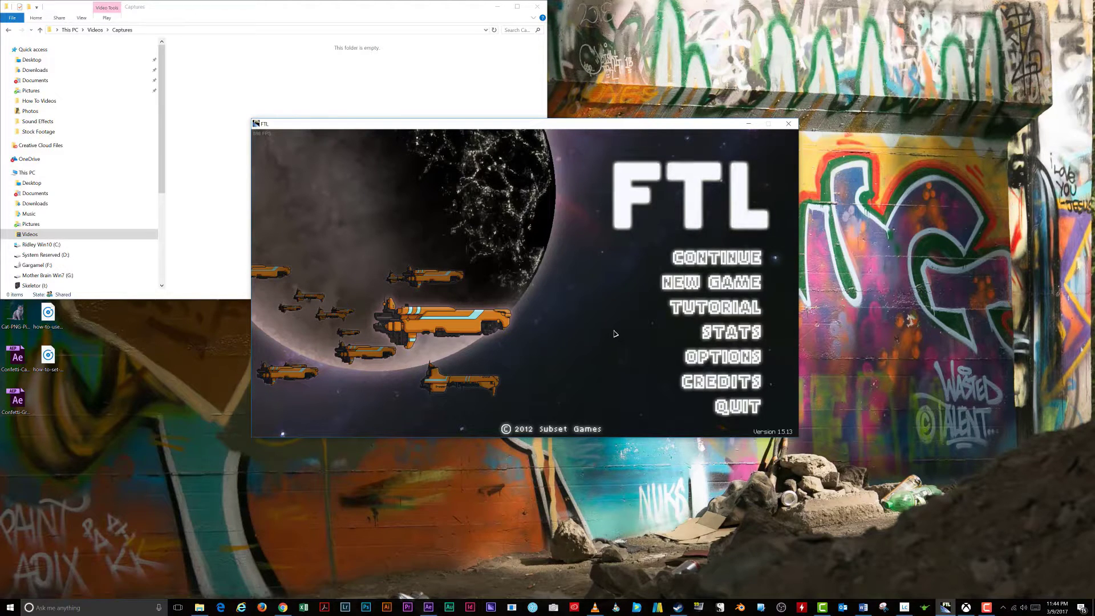
key(super+g)
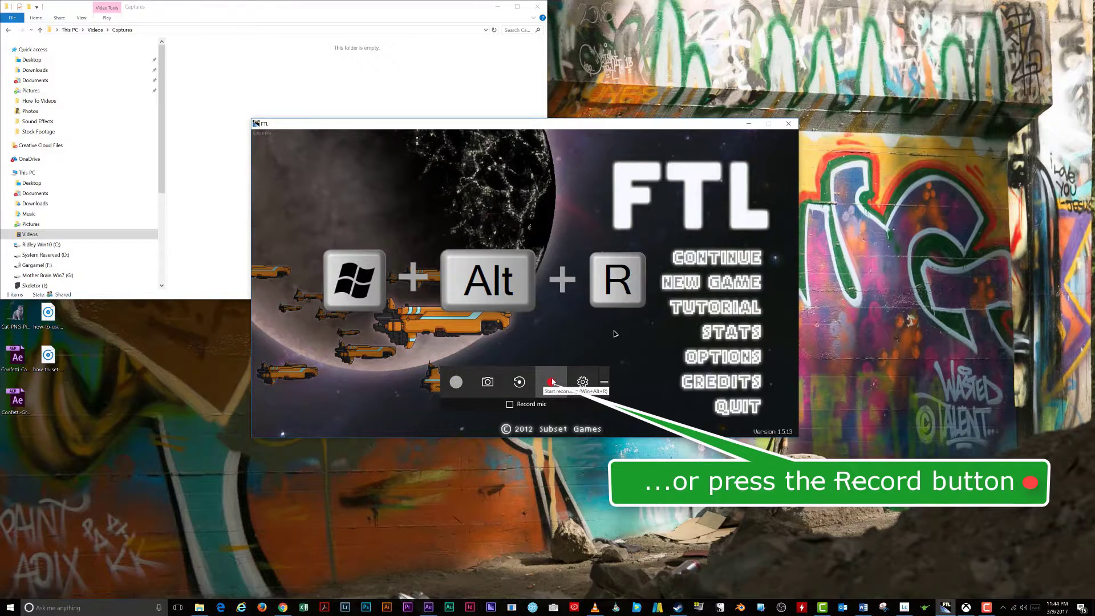
Start recording an FTL clip, showing and then hiding the recording timer
click(552, 382)
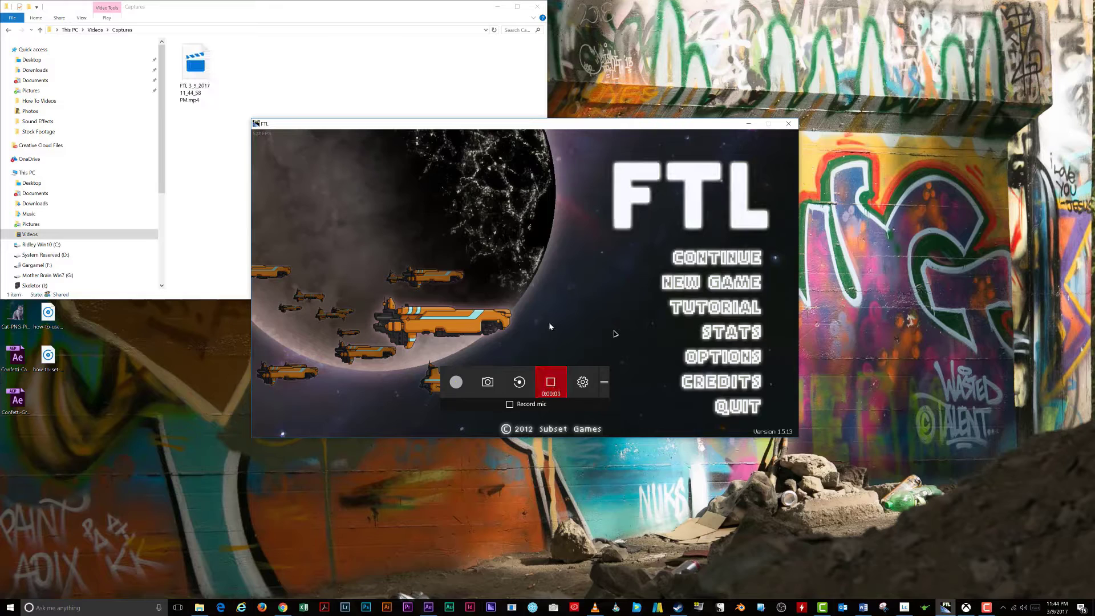
key(super+alt+t)
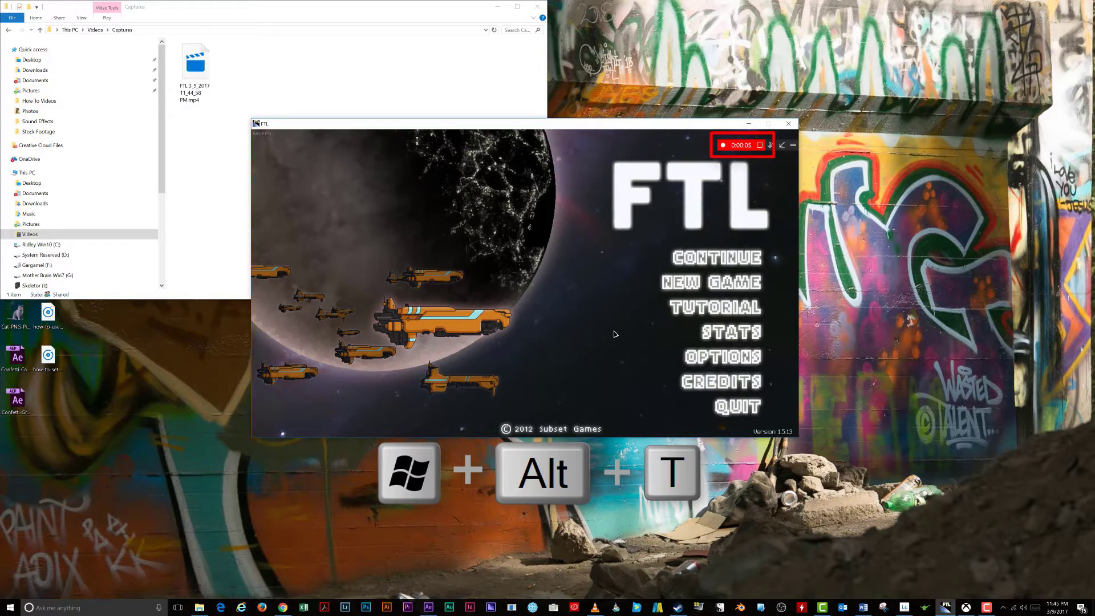
key(super+alt+t)
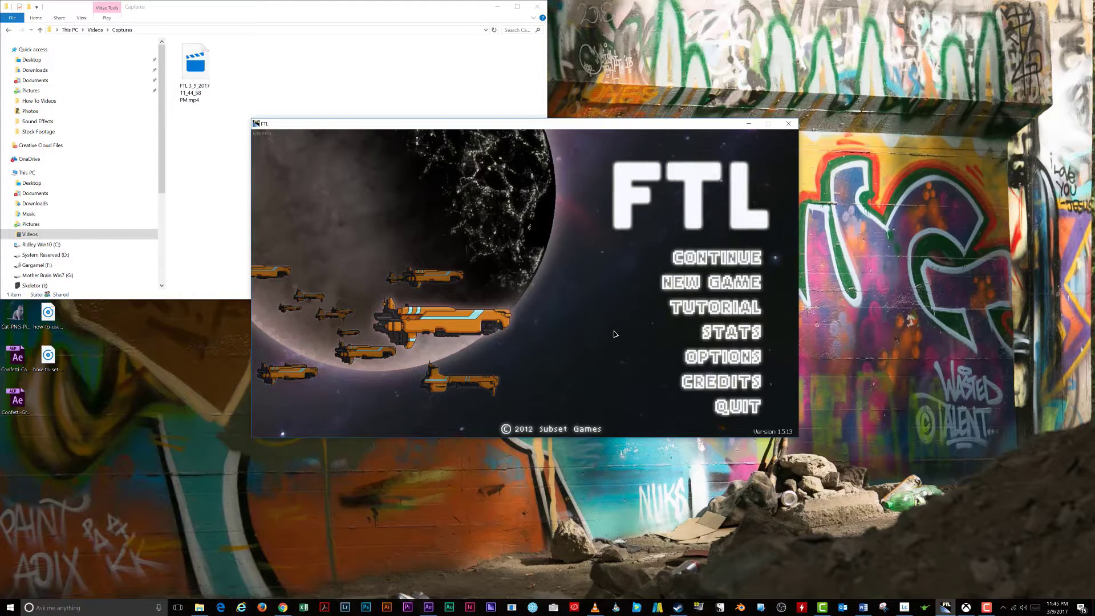
Take an FTL screenshot from the Game Bar, then open the capture settings
key(super+g)
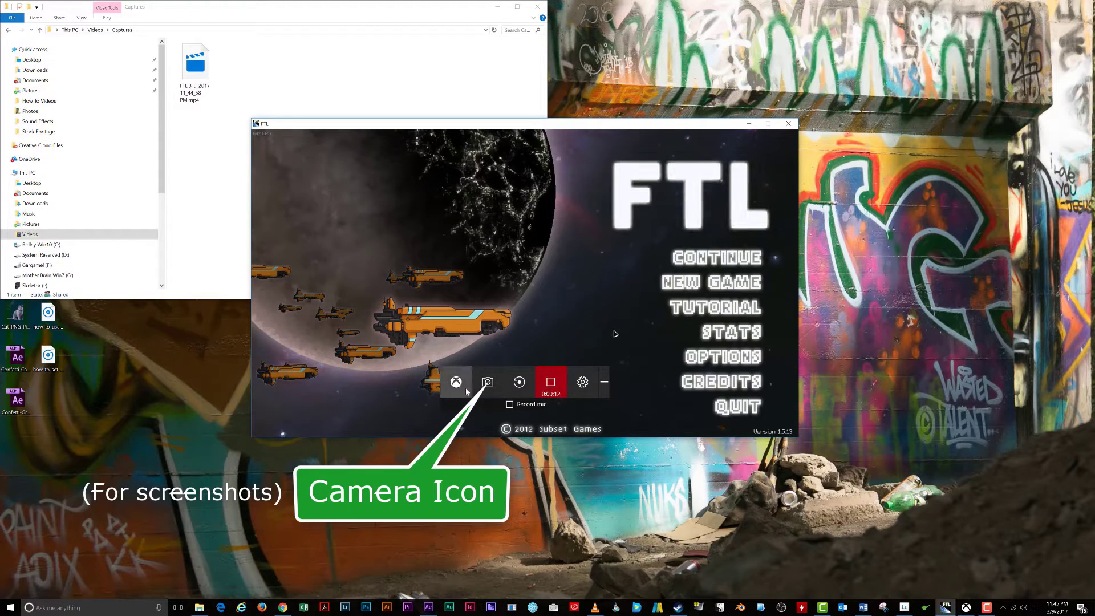
click(487, 382)
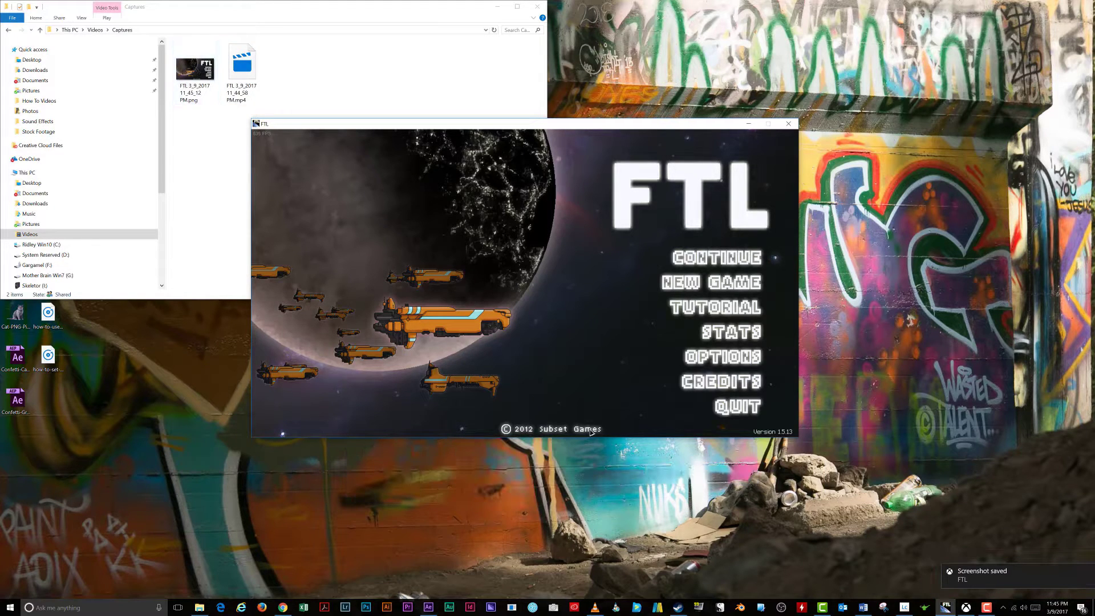
key(super+g)
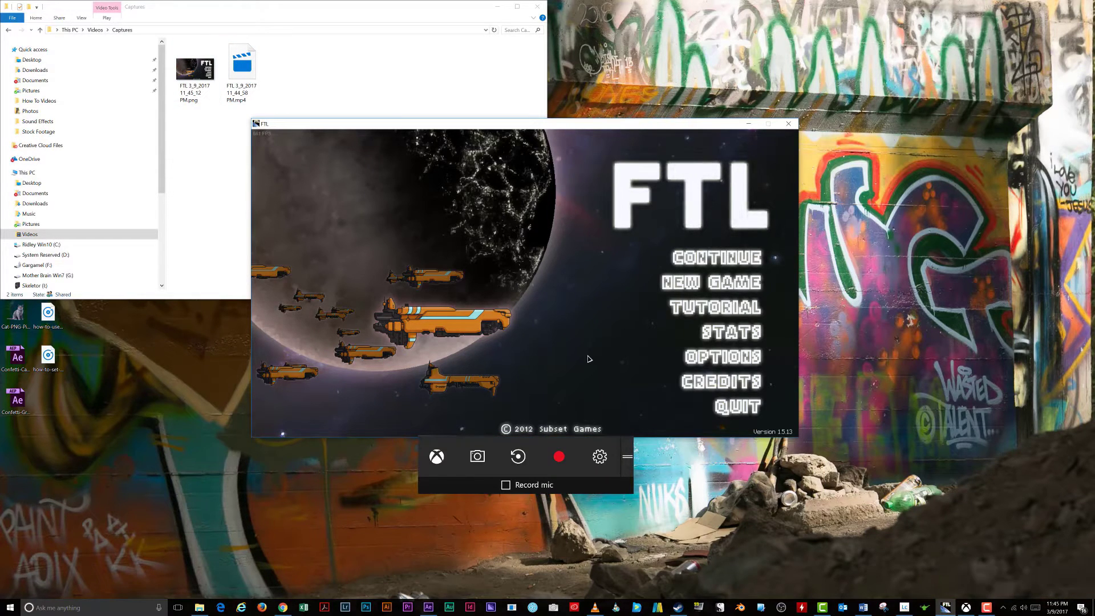
click(600, 456)
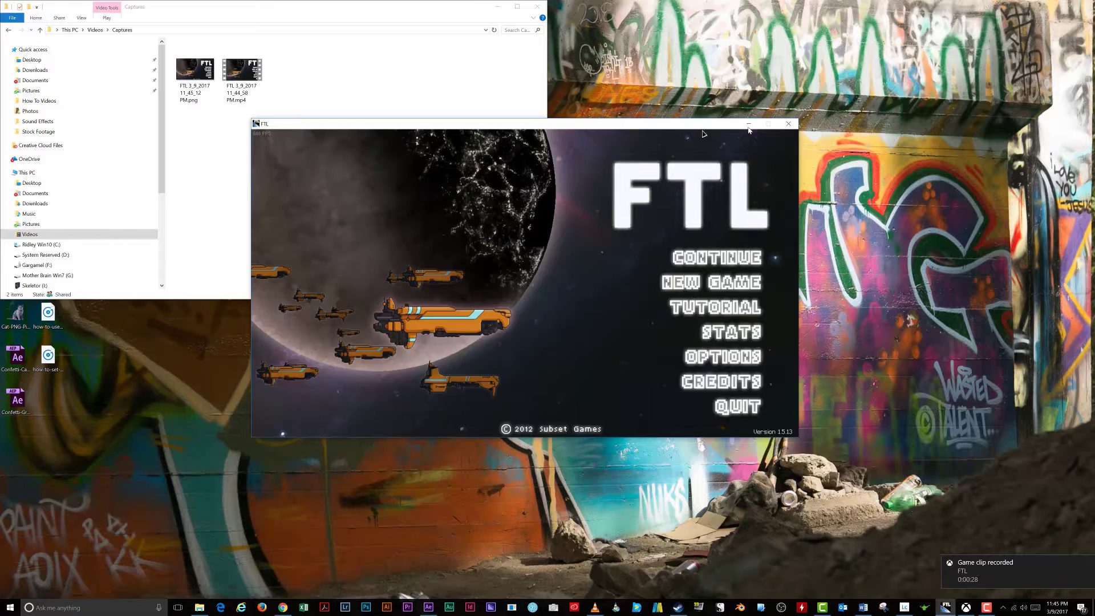
Check the 13.2 MB, 28-second FTL MP4 clip and PNG screenshot in Captures
click(284, 125)
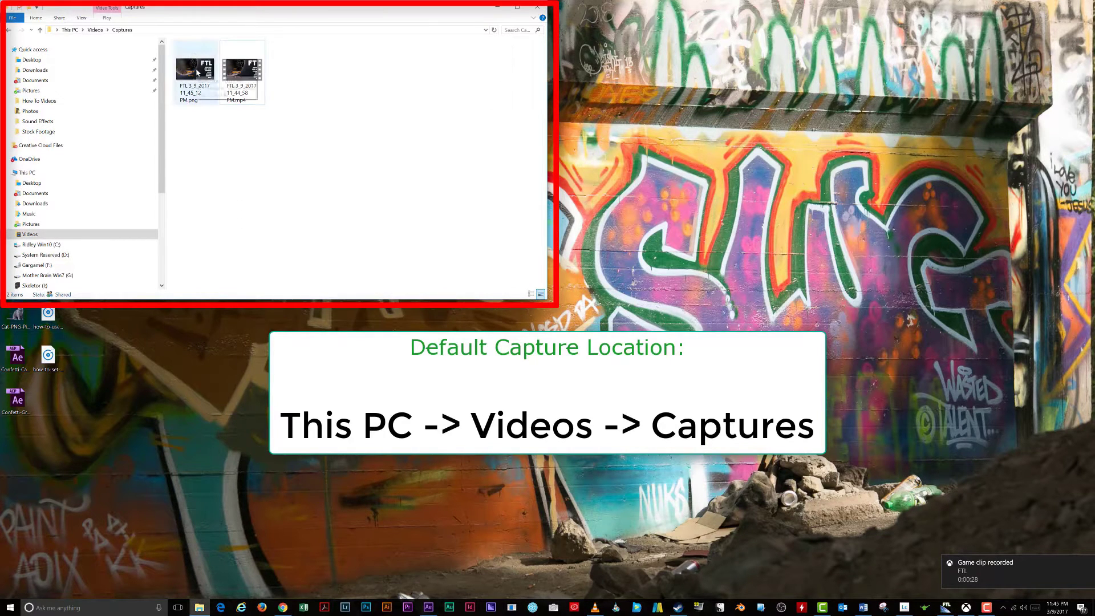
click(240, 75)
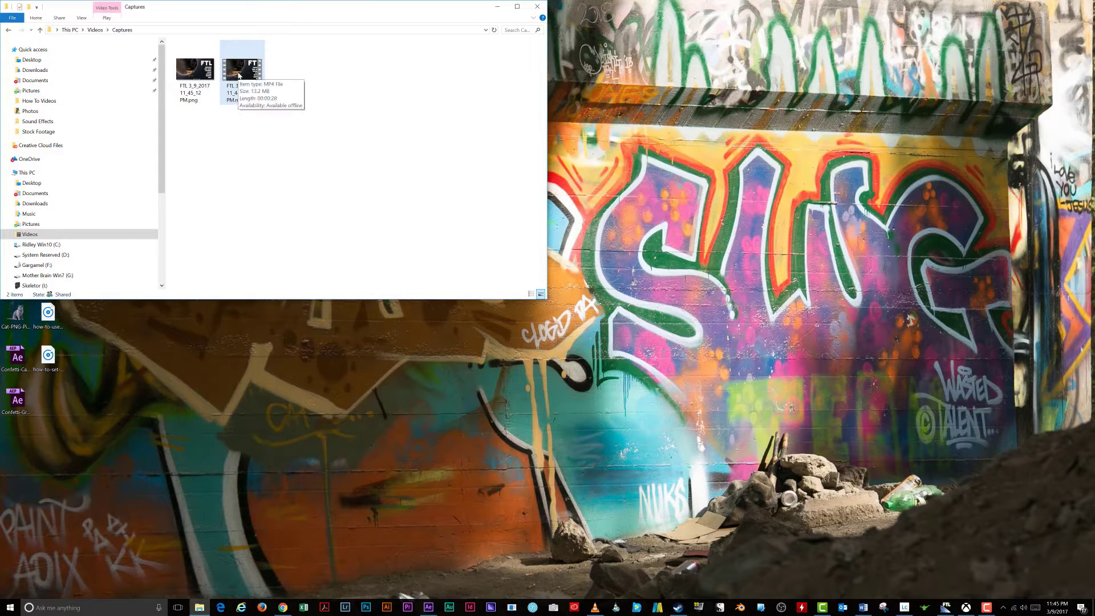
click(340, 168)
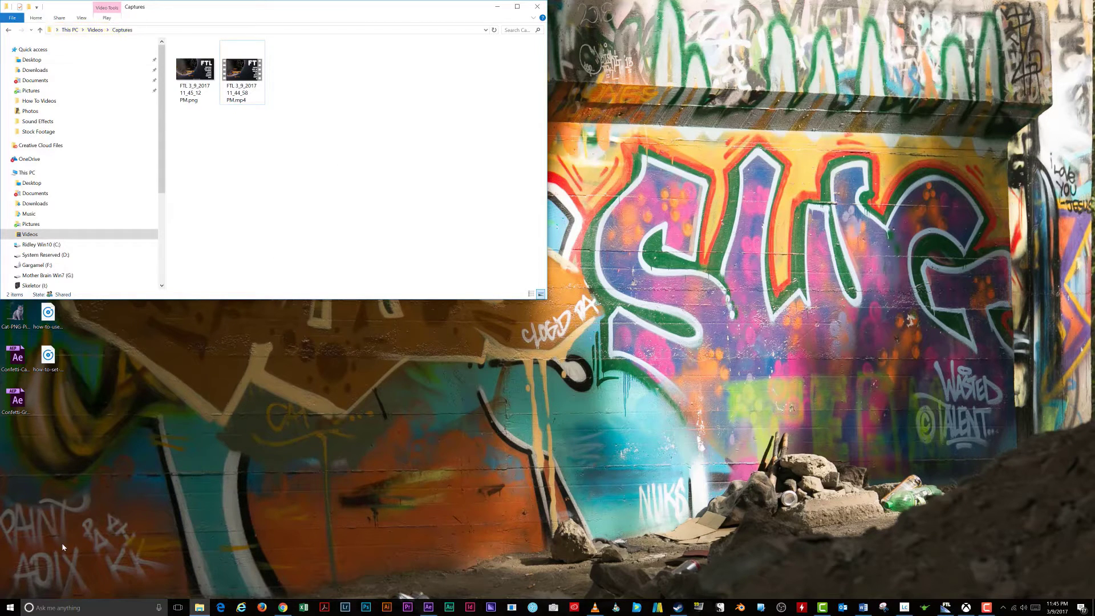
Launch the Xbox app and view the FTL screenshot and 28-second clip in Game DVR
click(49, 607)
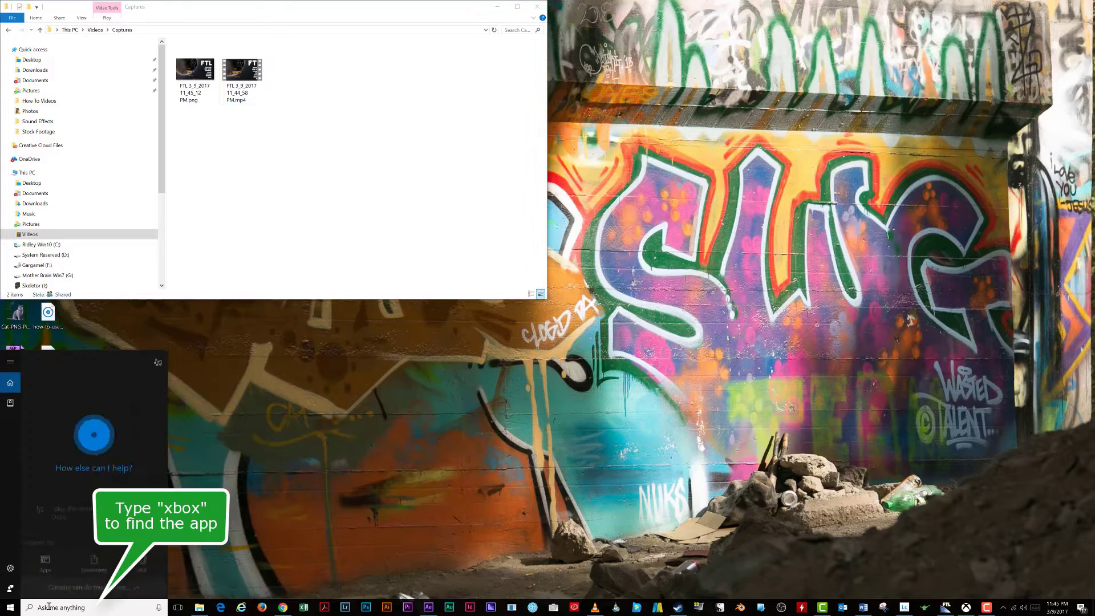
text(xbox)
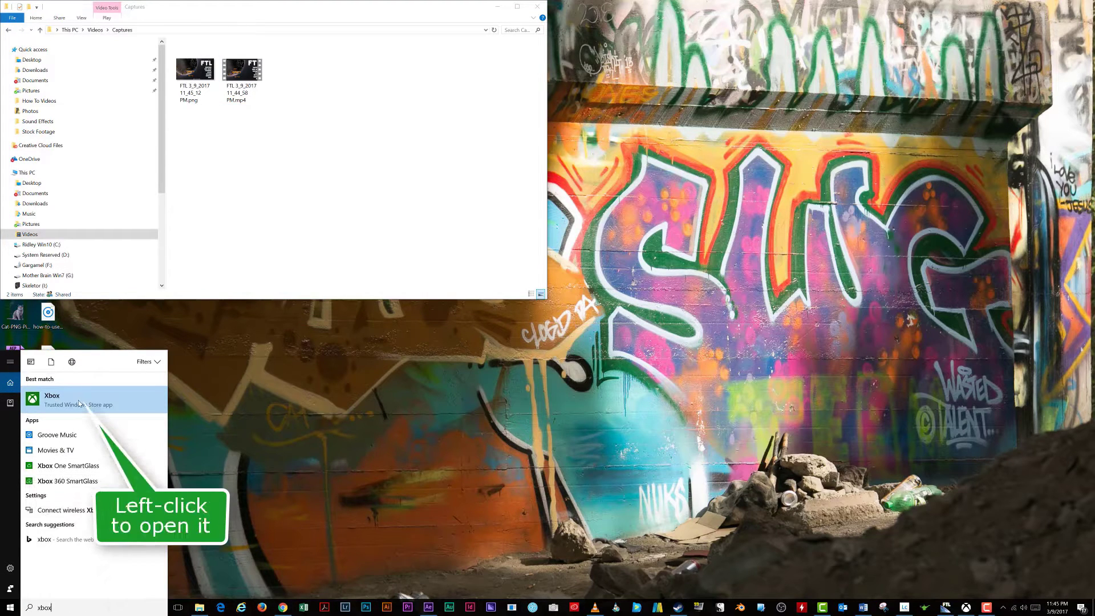
click(77, 400)
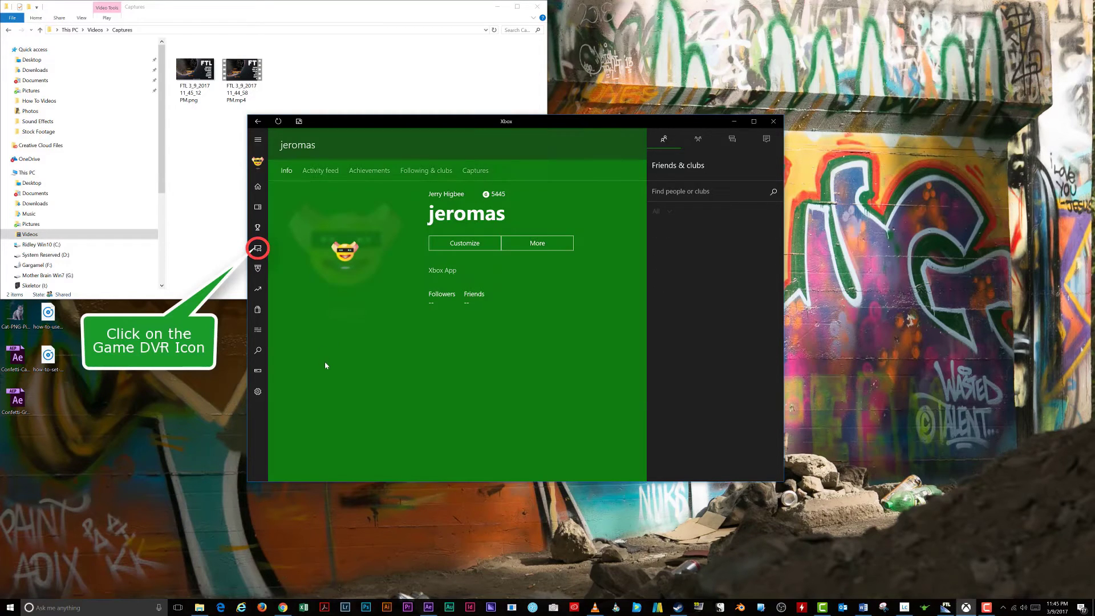
click(258, 248)
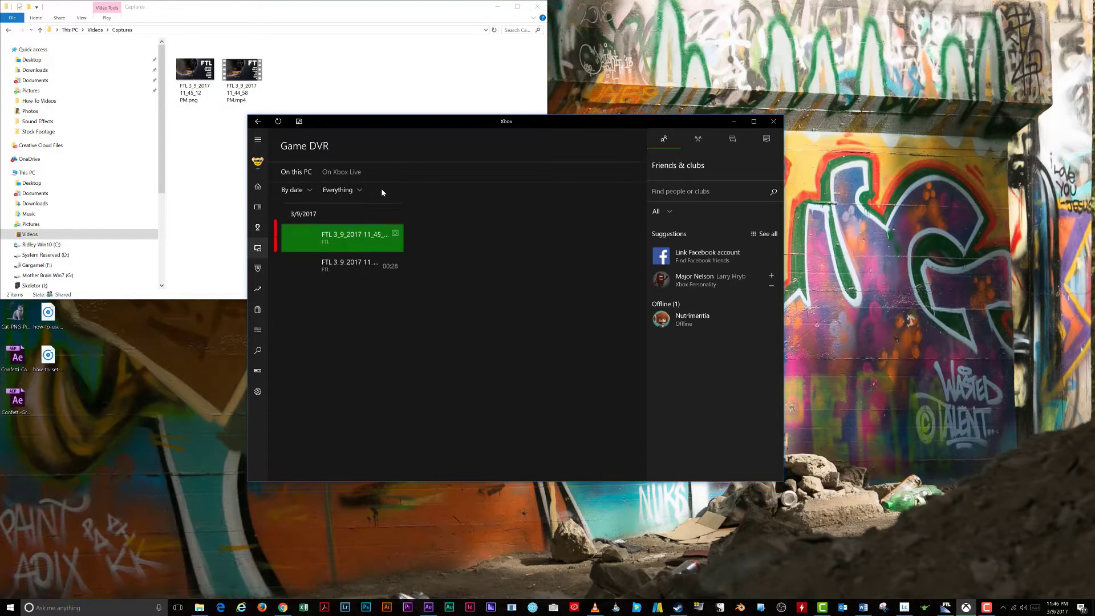
click(373, 236)
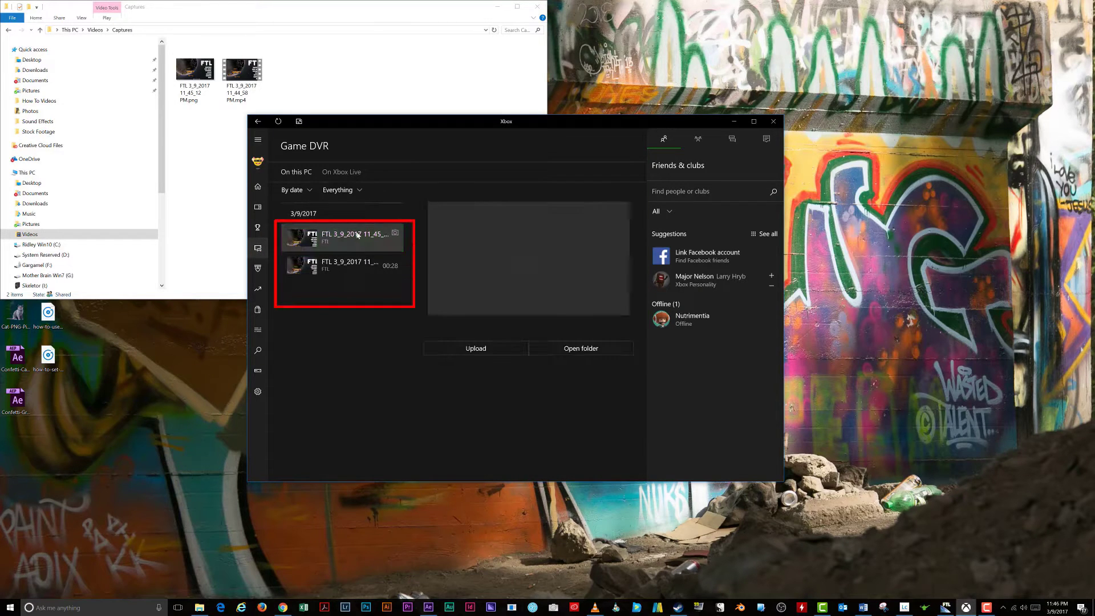
click(360, 266)
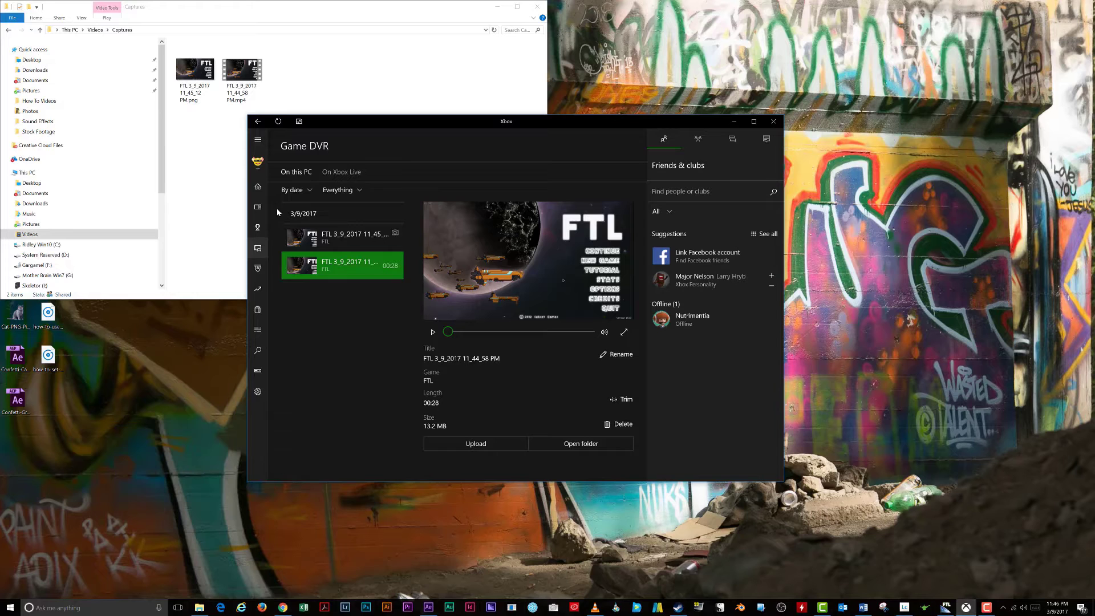
Open the Xbox app's Game DVR settings, keeping Standard video and 128 Kbps audio quality
click(258, 391)
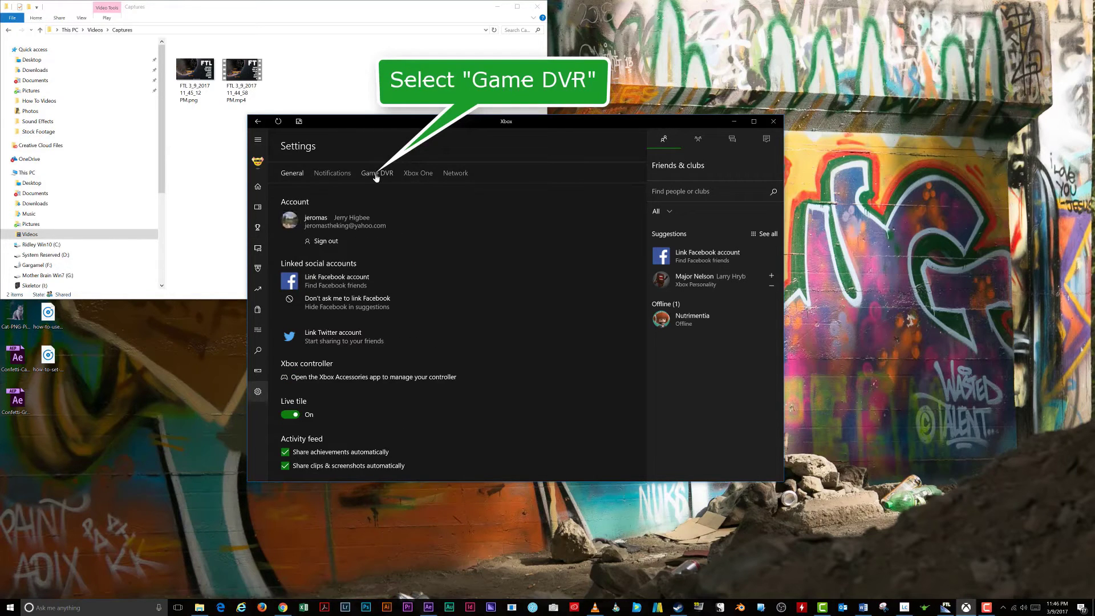
click(375, 176)
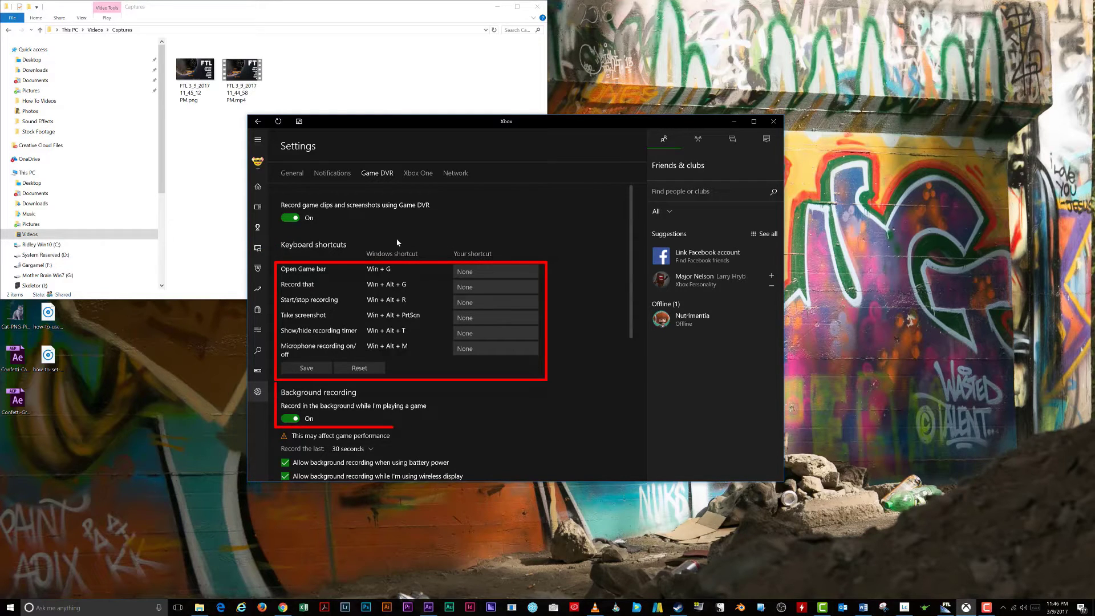
scroll(421, 362, down, 1)
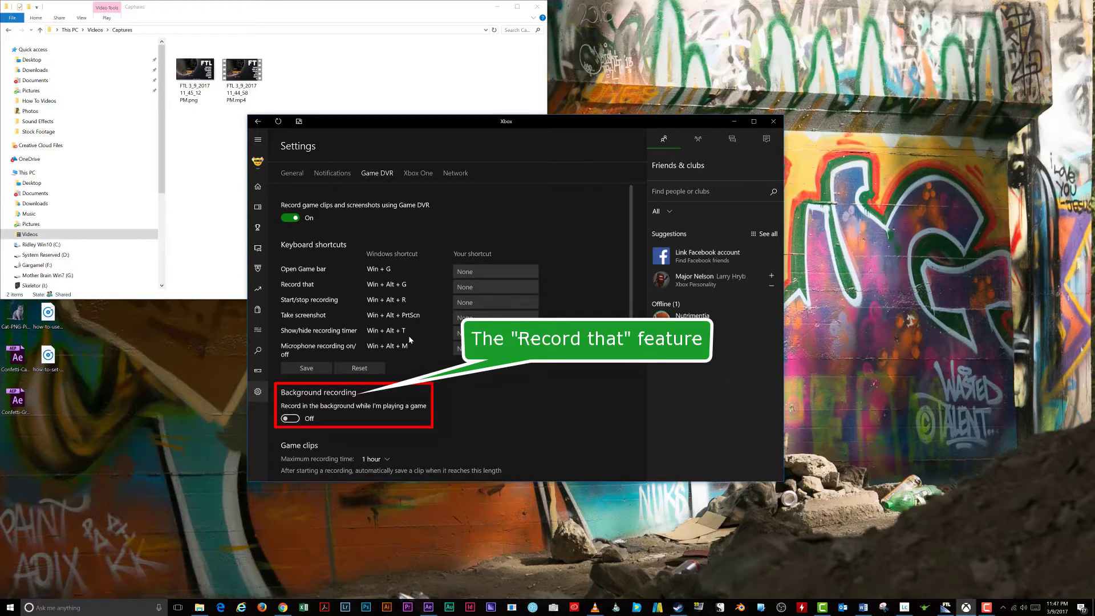
scroll(415, 357, down, 3)
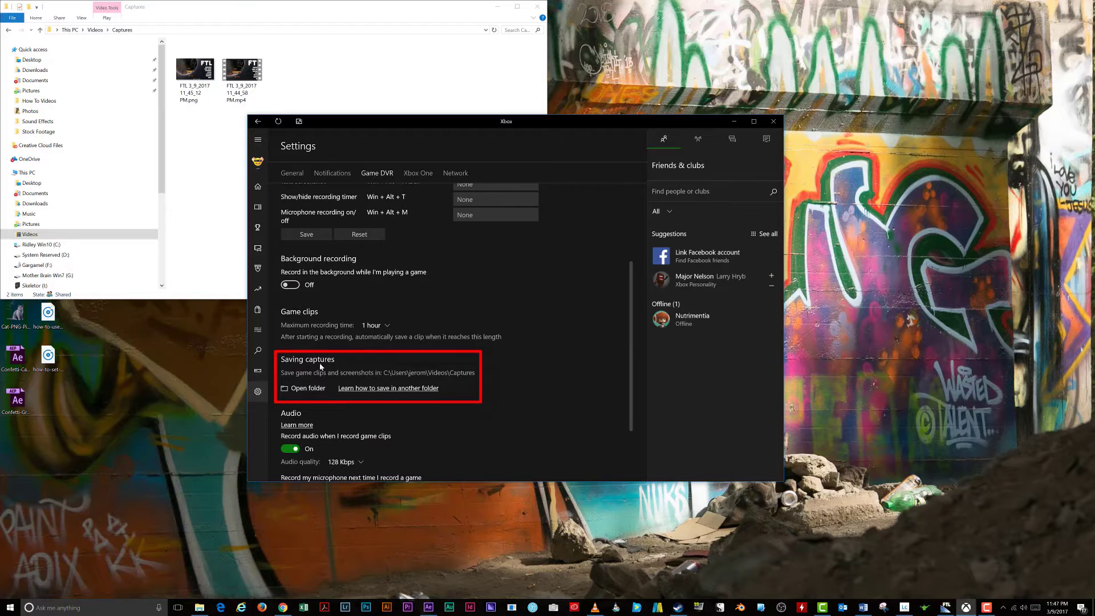
scroll(340, 405, down, 2)
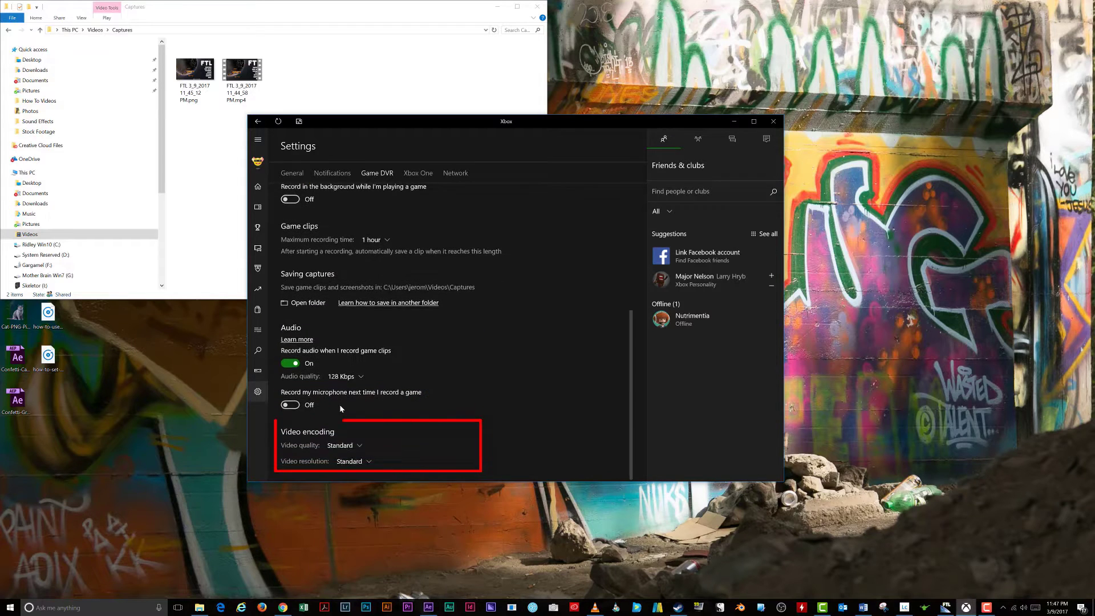
click(360, 447)
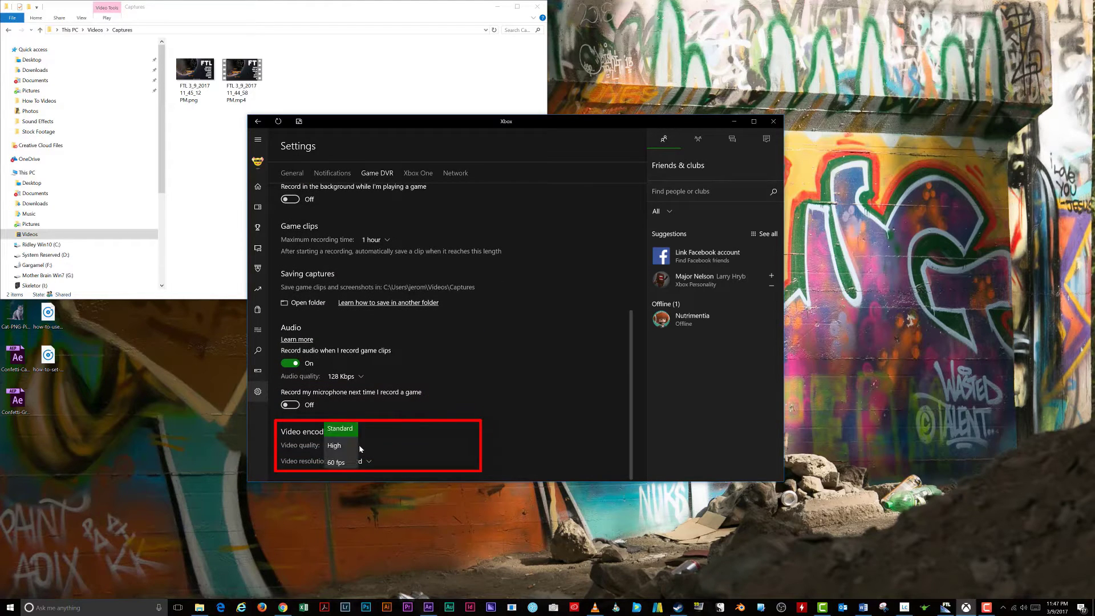
click(360, 372)
click(362, 379)
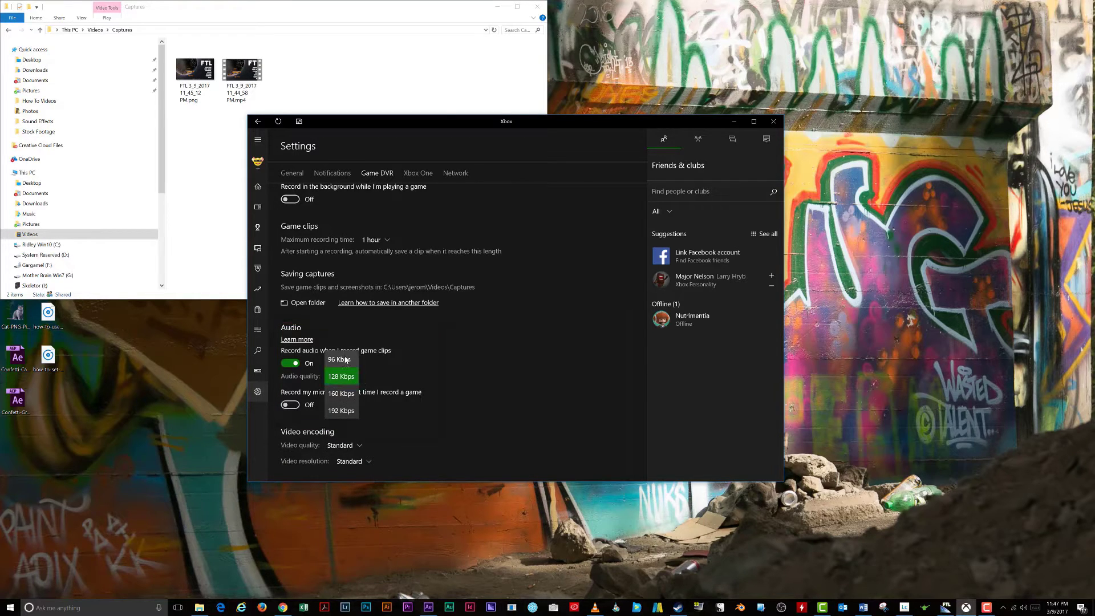
click(437, 364)
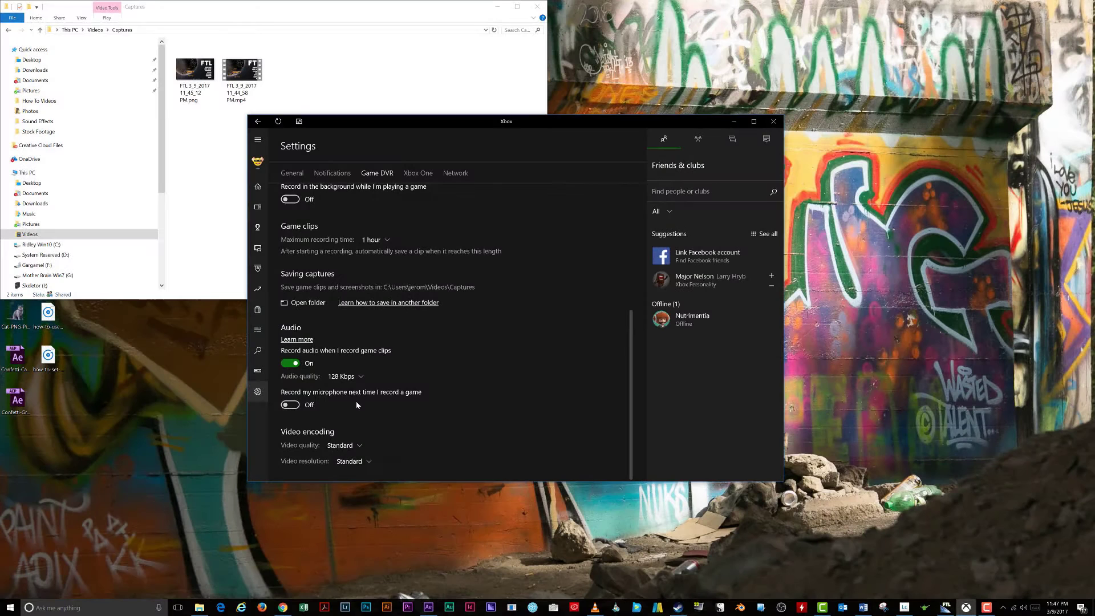
mouse_move(415, 359)
scroll(415, 356, up, 2)
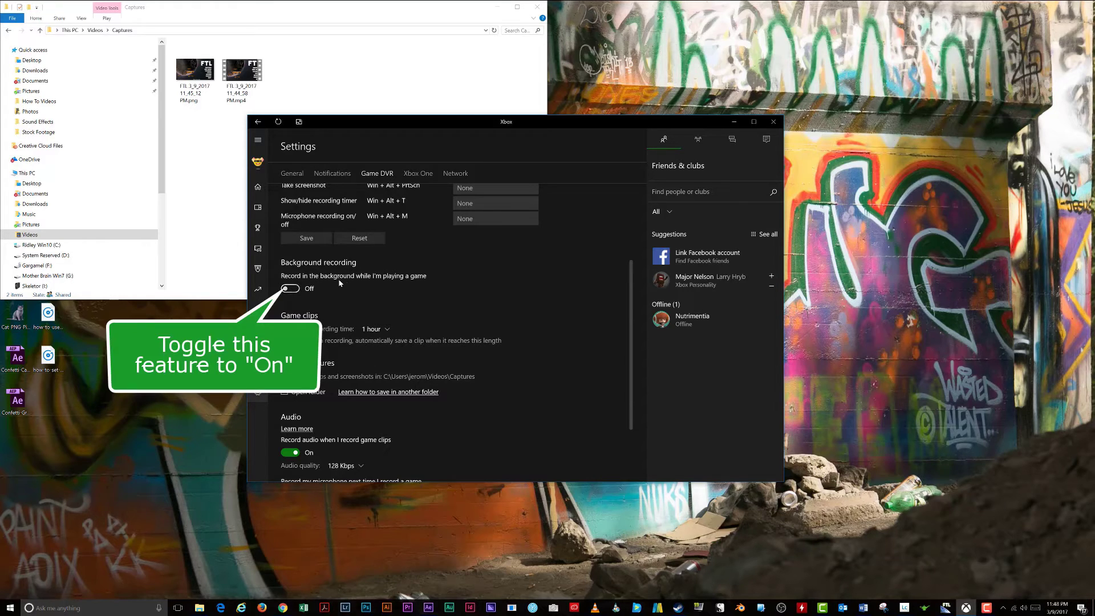
Switch background recording on, keep 'Record the last' at 30 seconds, and summon the Game Bar
click(300, 288)
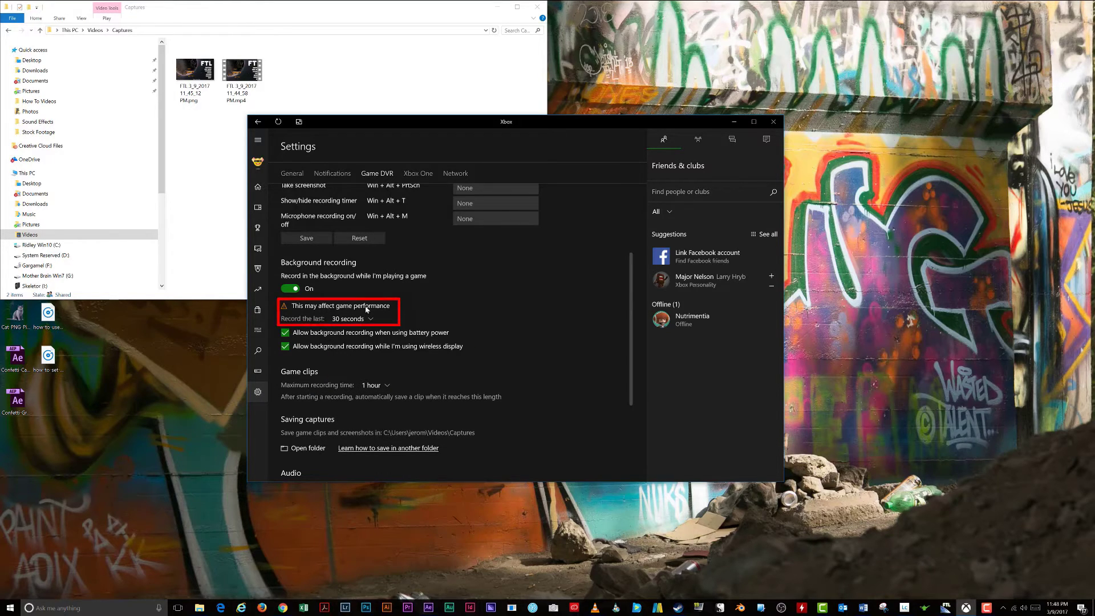
click(351, 318)
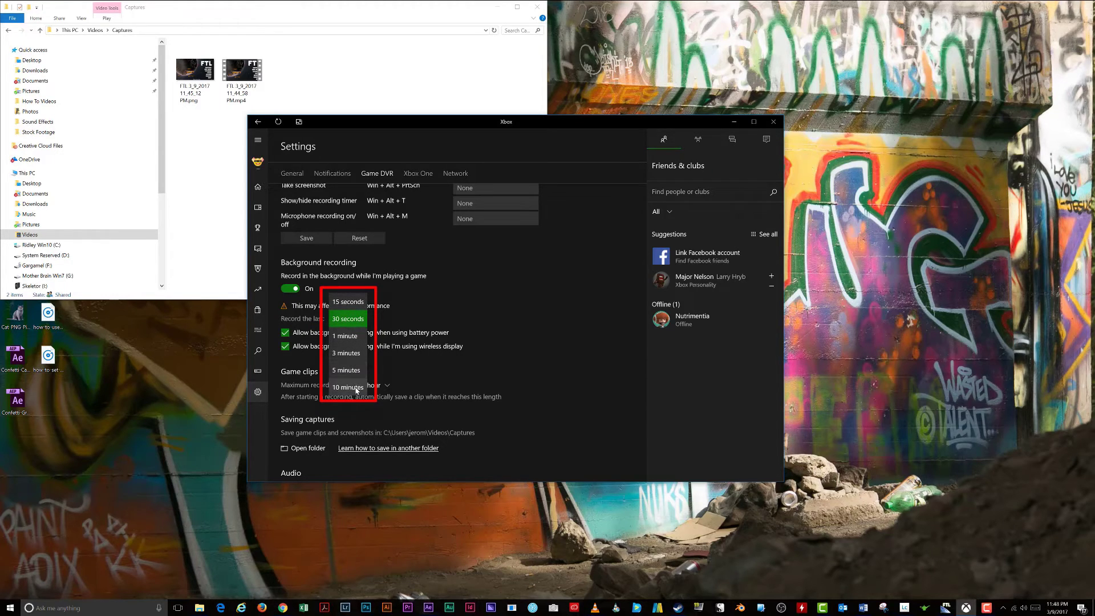
click(442, 308)
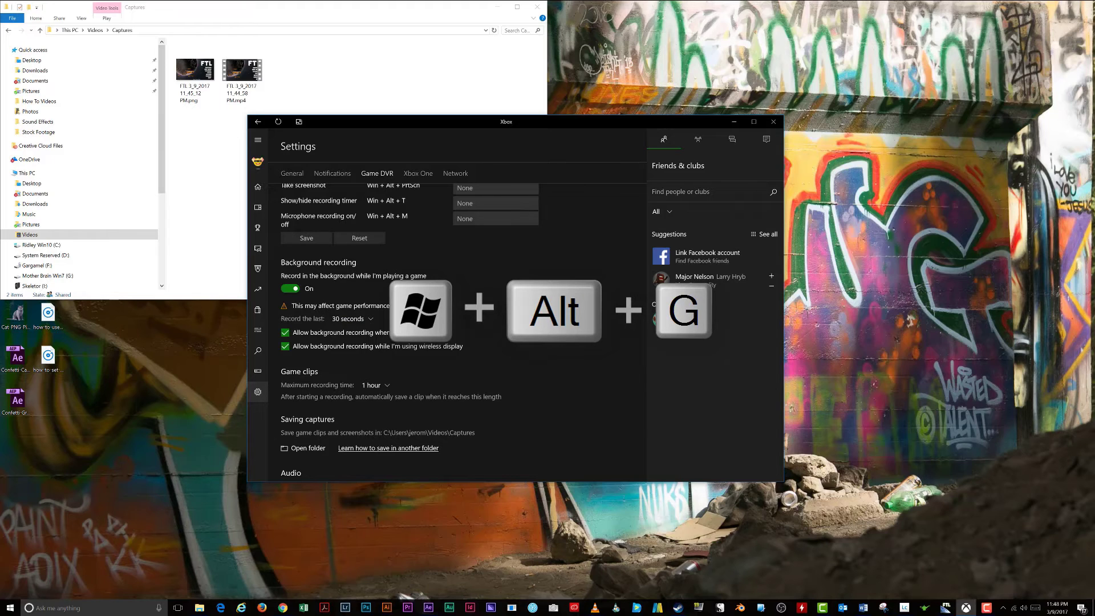
key(super+g)
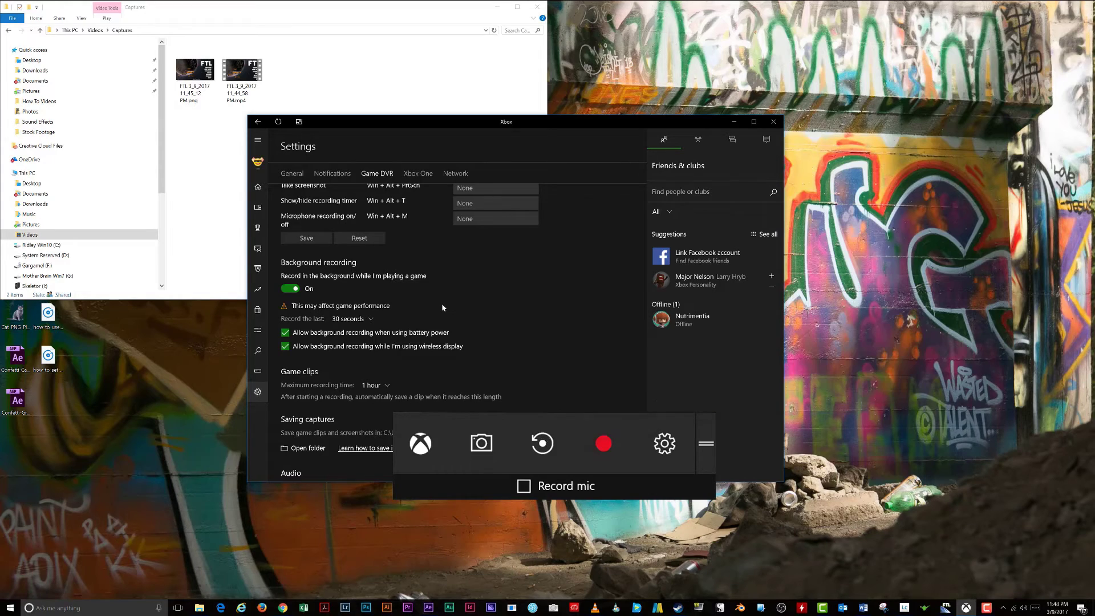
Dismiss the Game Bar, return to General settings, and minimize the Xbox app and File Explorer
click(443, 307)
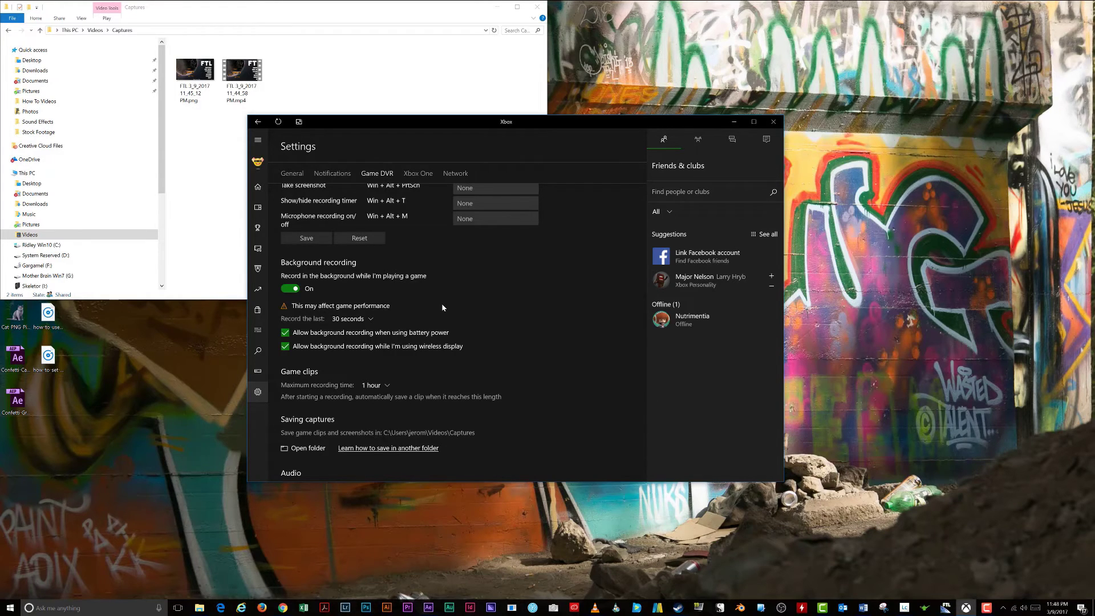
scroll(442, 308, down, 1)
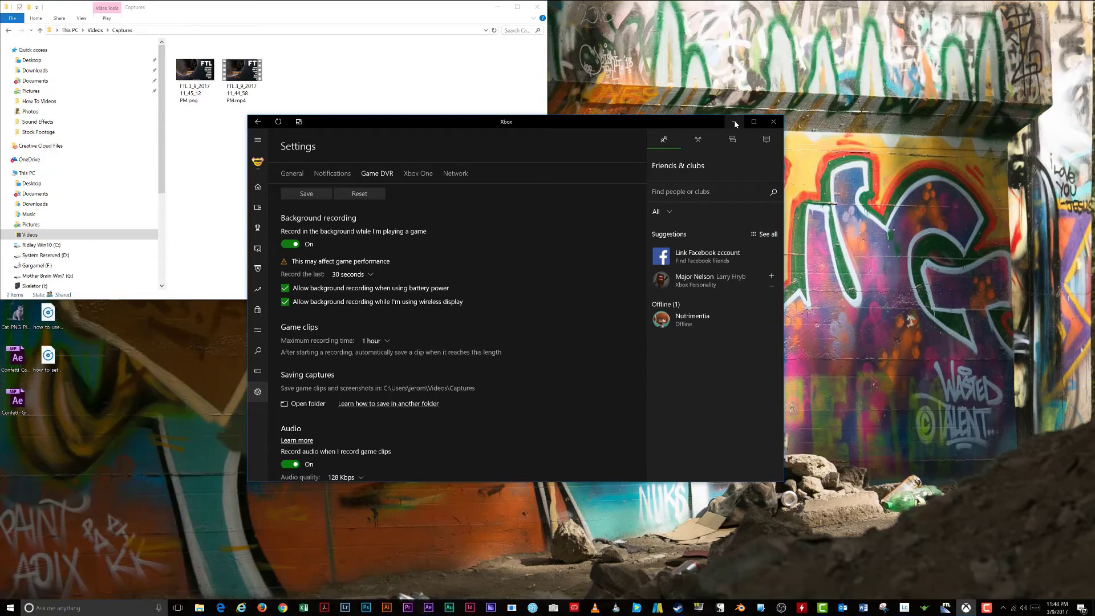
click(290, 175)
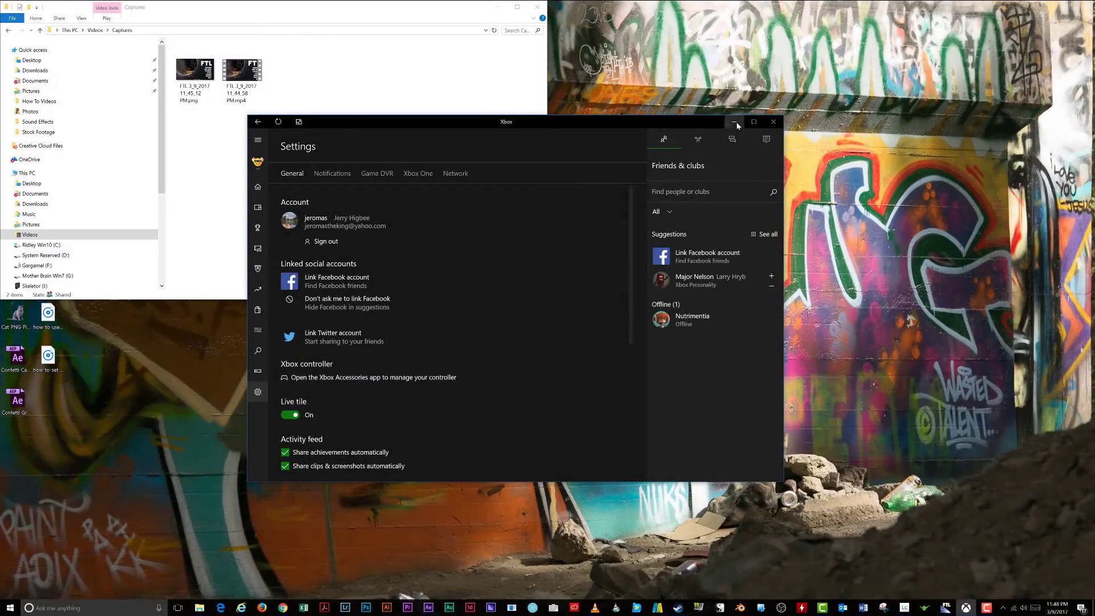
click(734, 123)
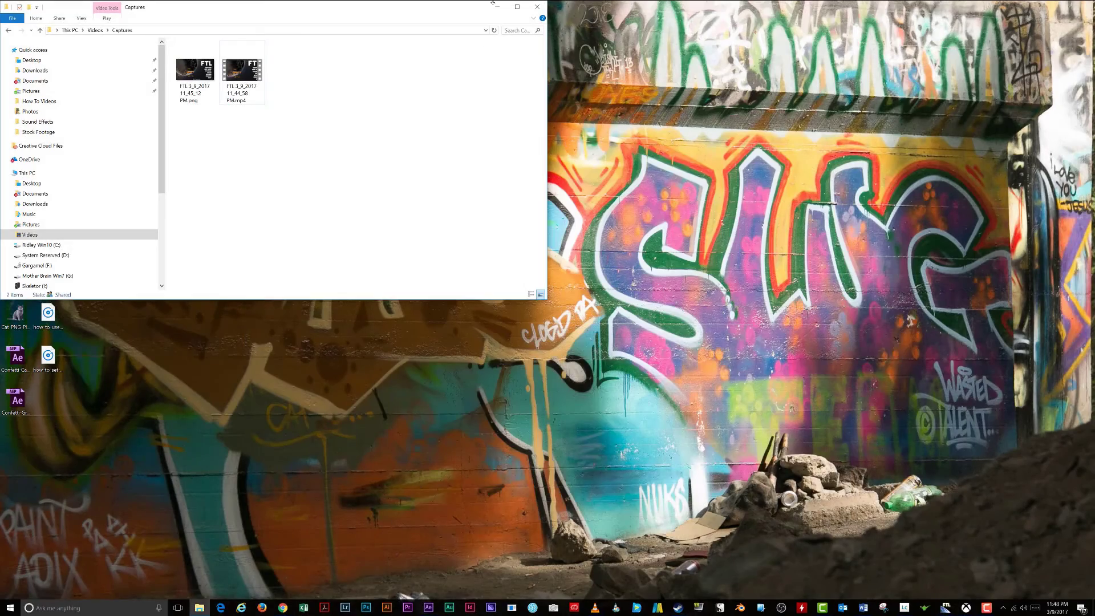
click(496, 6)
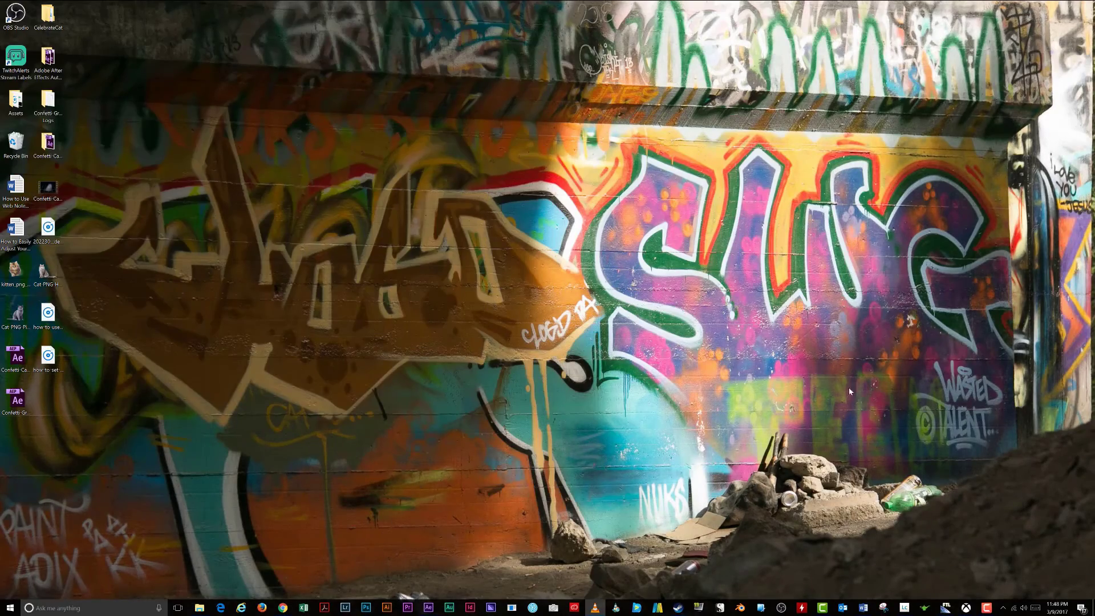